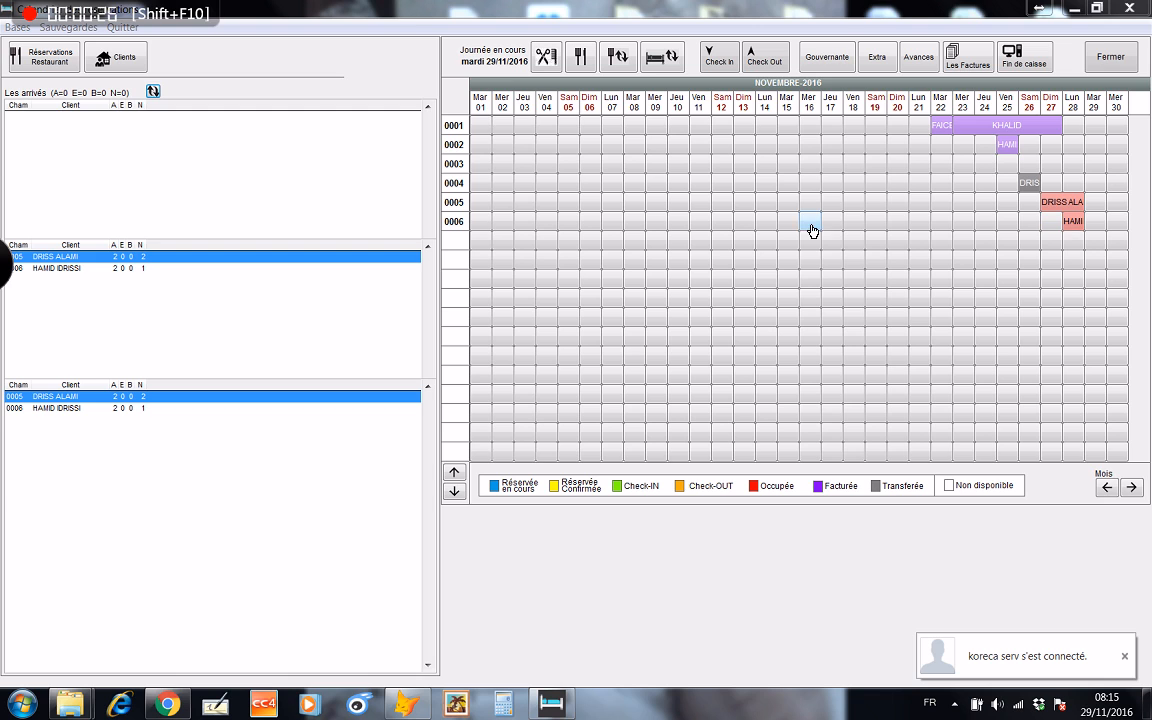
Step: In the day's check-out list, leave only room 0006 selected and open its invoicing
left_click(767, 62)
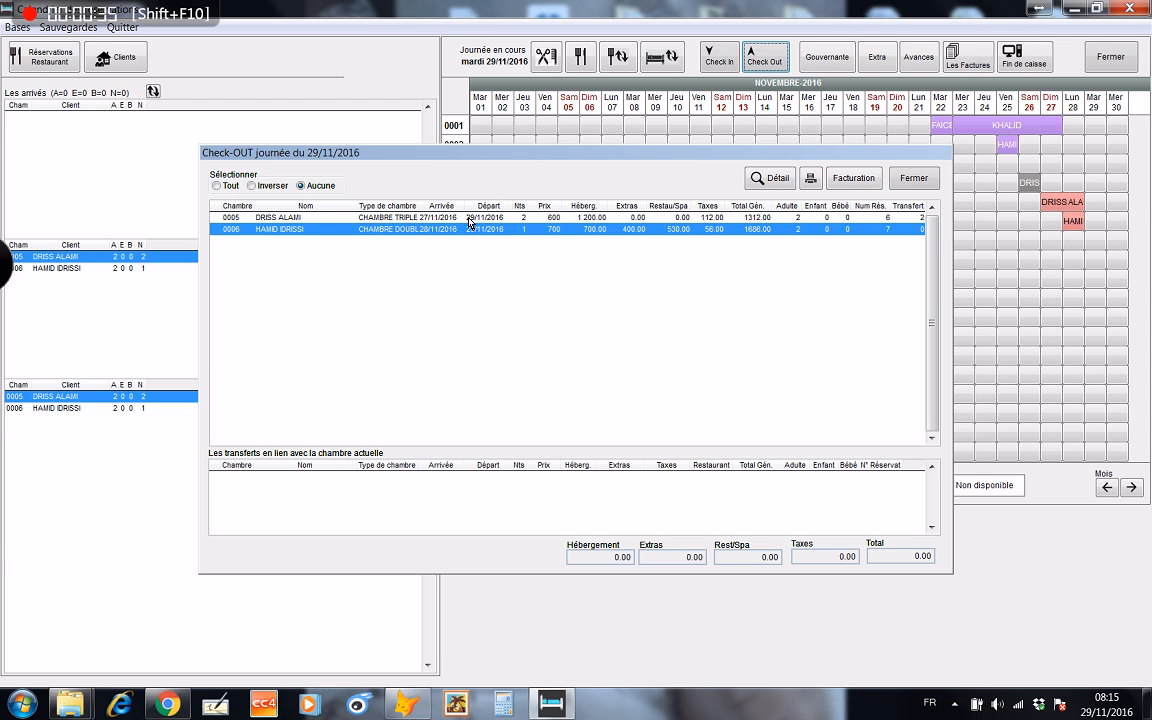
left_click(448, 233)
left_click(377, 219)
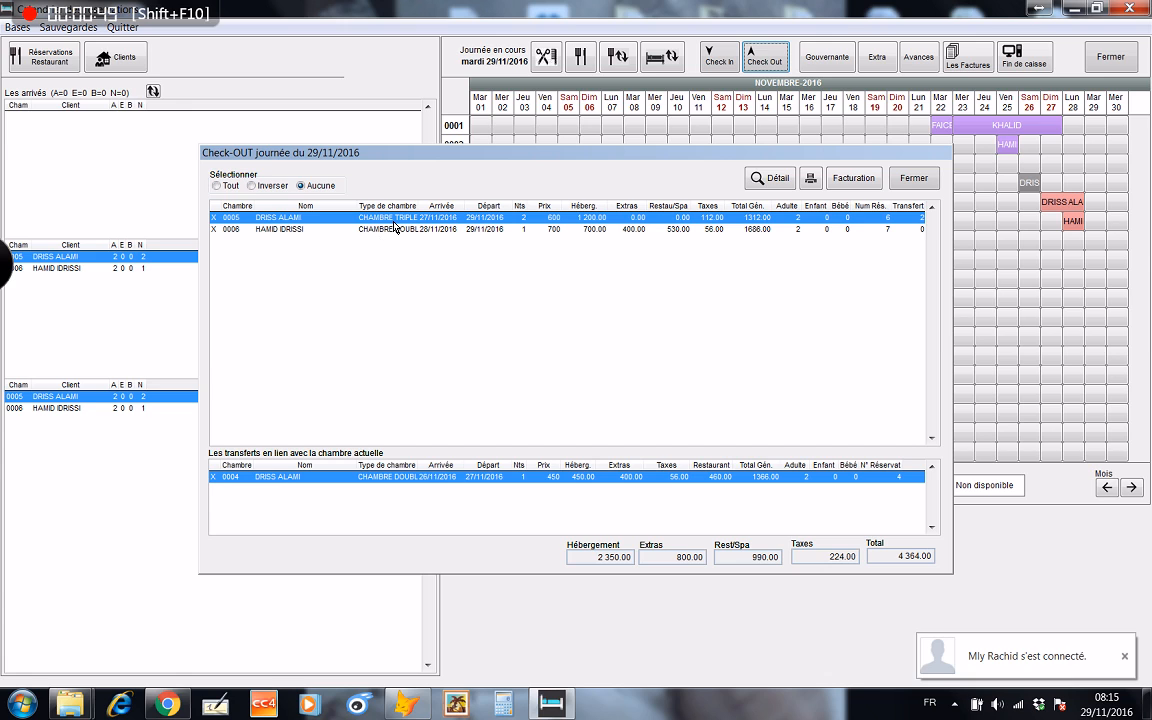
left_click(373, 229)
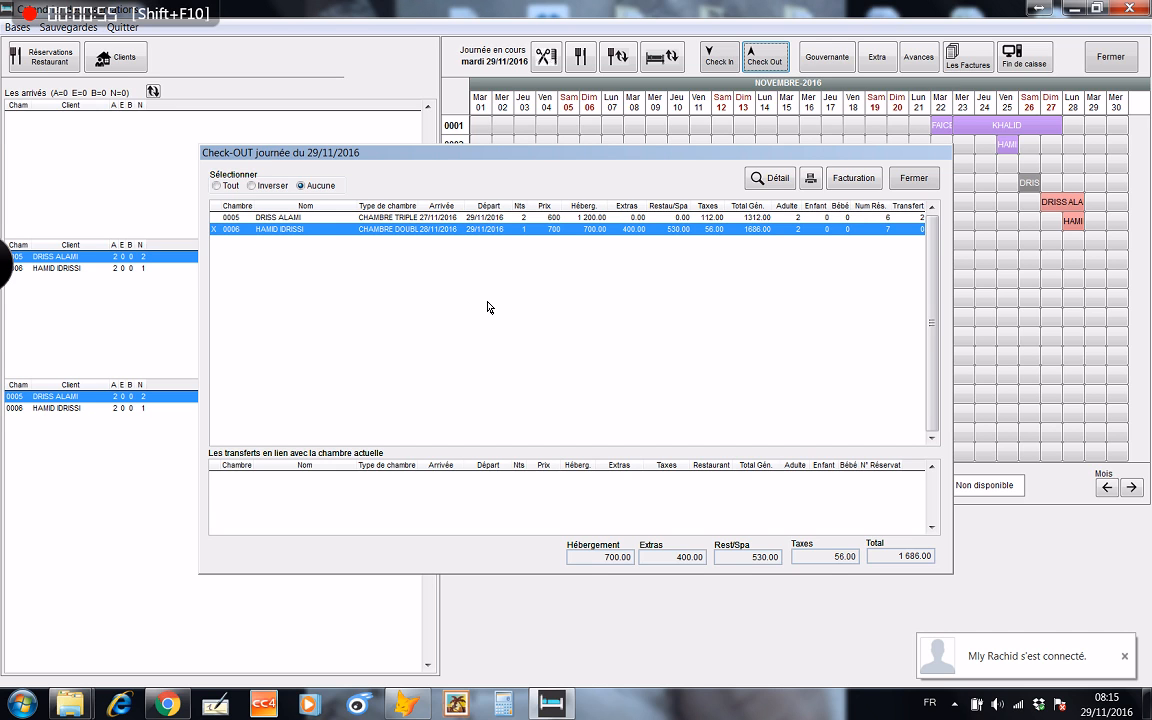
left_click(849, 186)
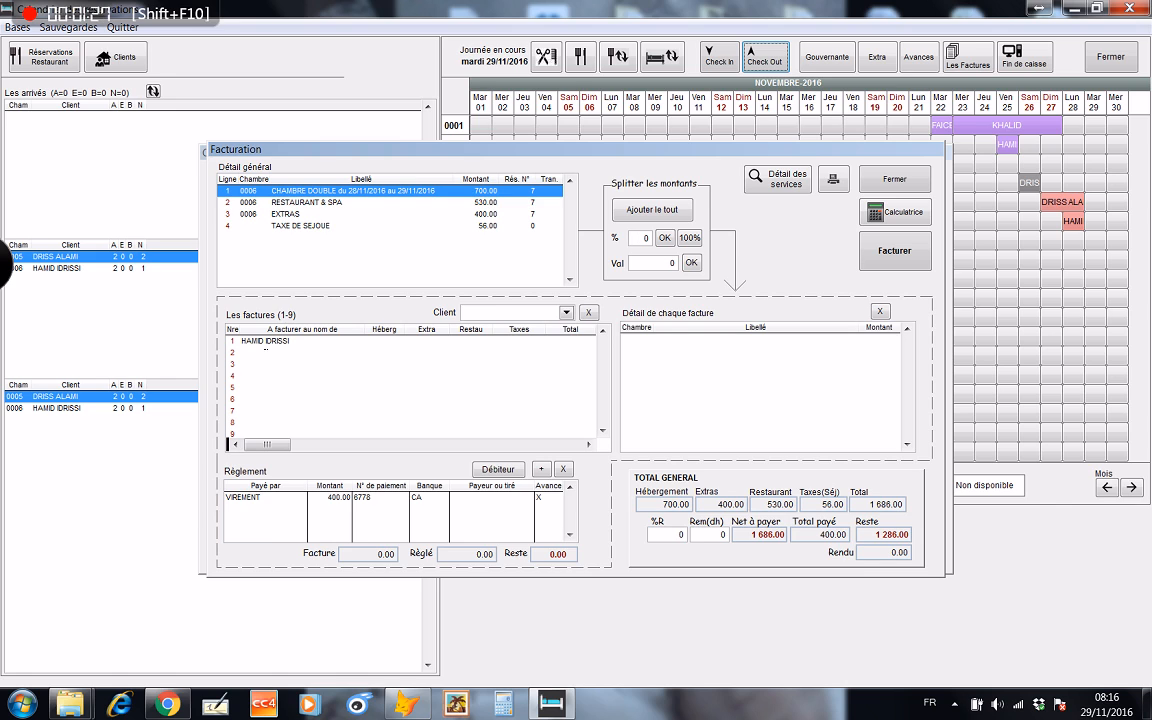
Step: Select invoice line 1 in the guest's name and assign all of room 0006's charges to it
left_click(296, 341)
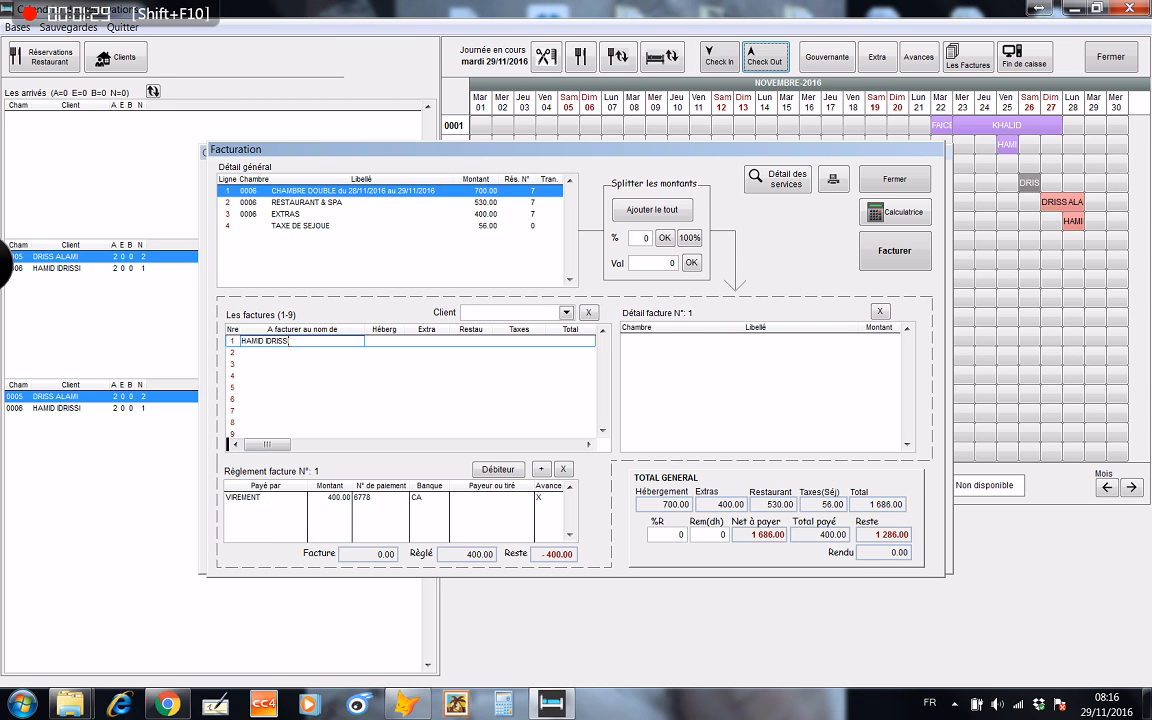
double_click(296, 341)
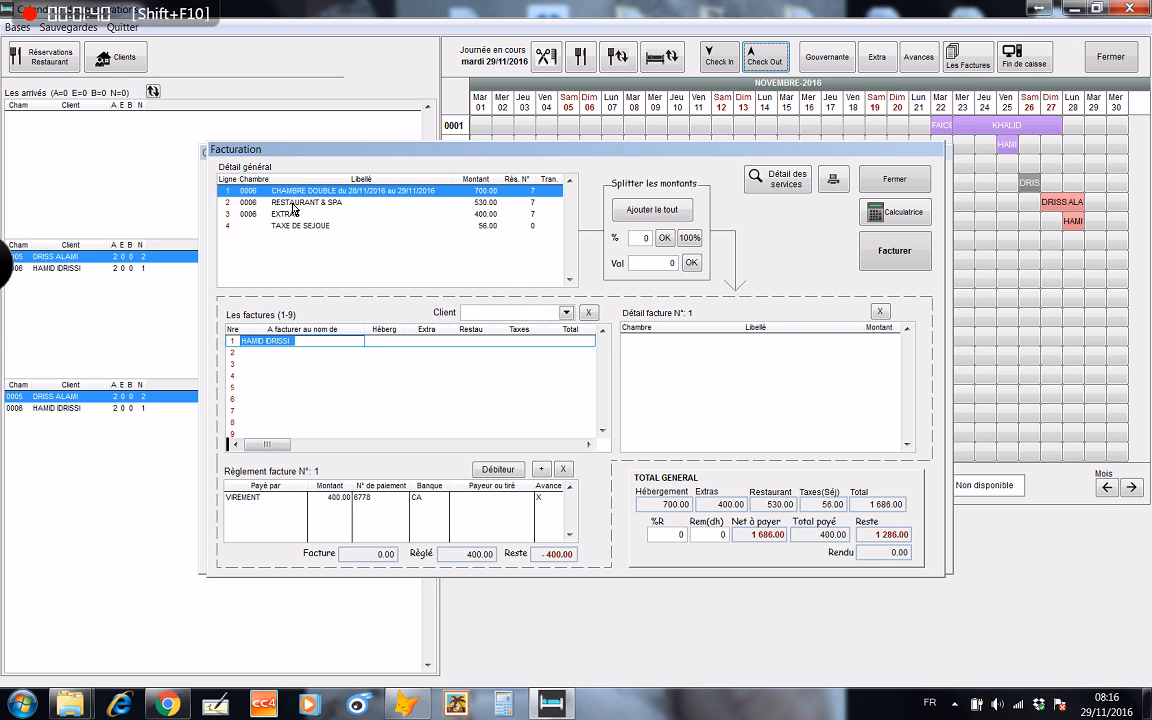
left_click(779, 170)
left_click(659, 216)
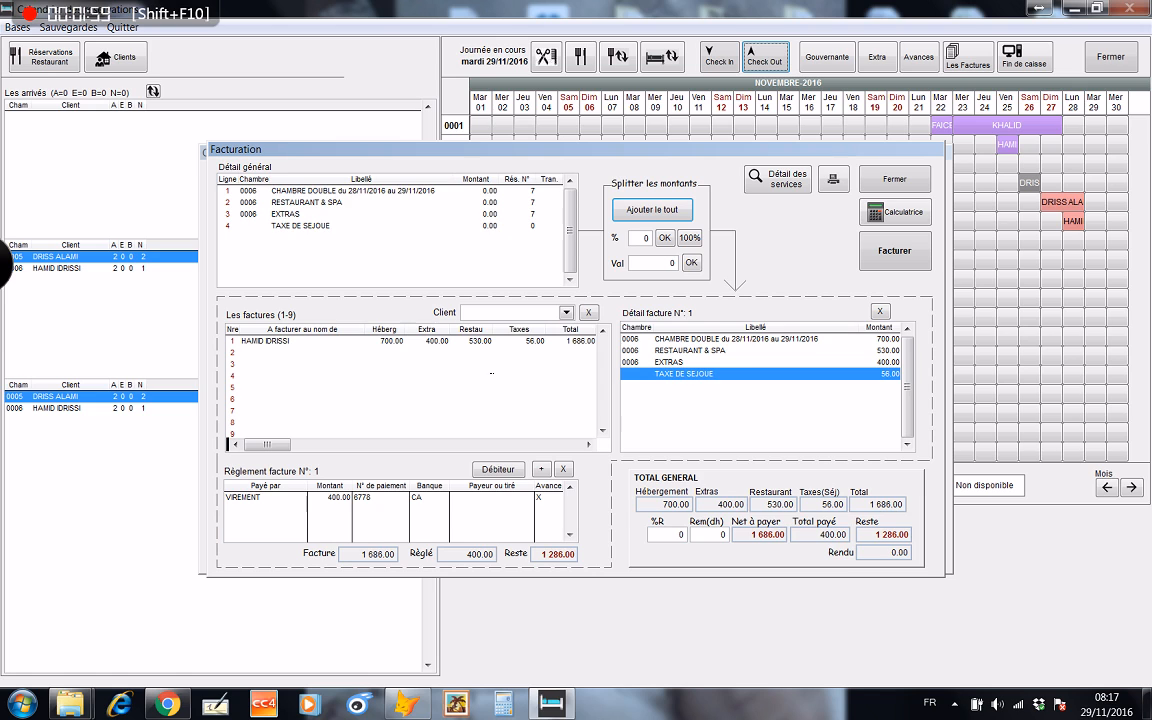
Step: Add a CHEQUE payment of 1286.00 to invoice 1, entering the cheque number and bank CA
left_click(541, 474)
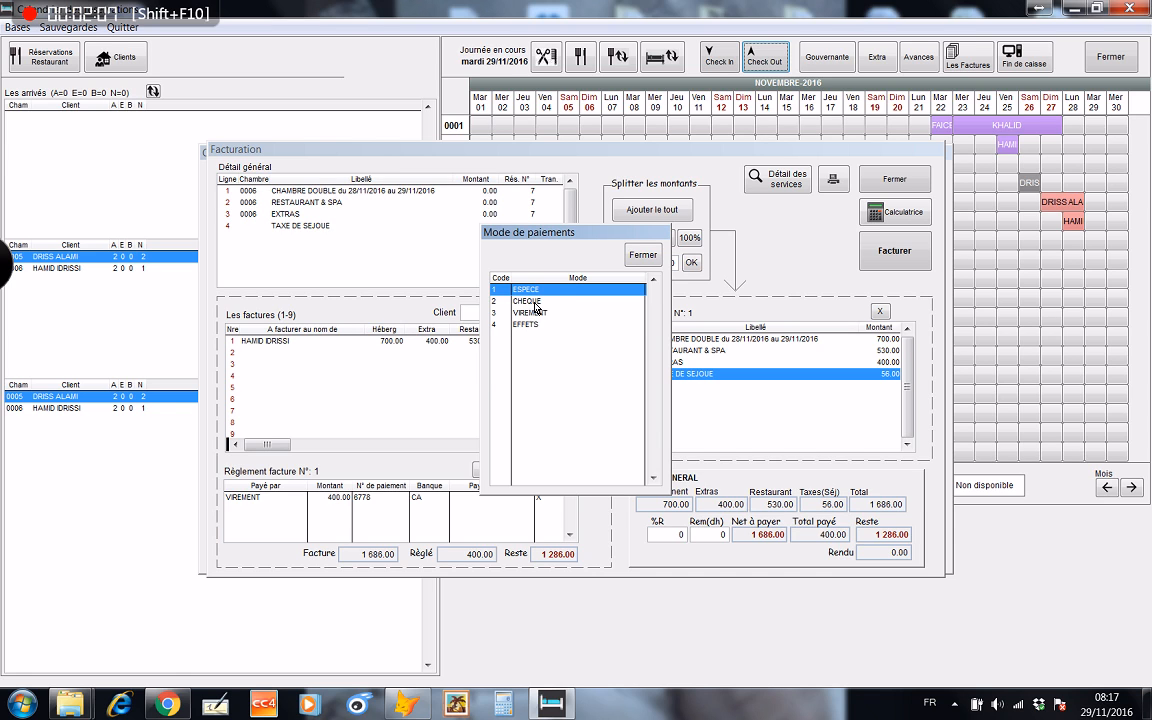
double_click(535, 307)
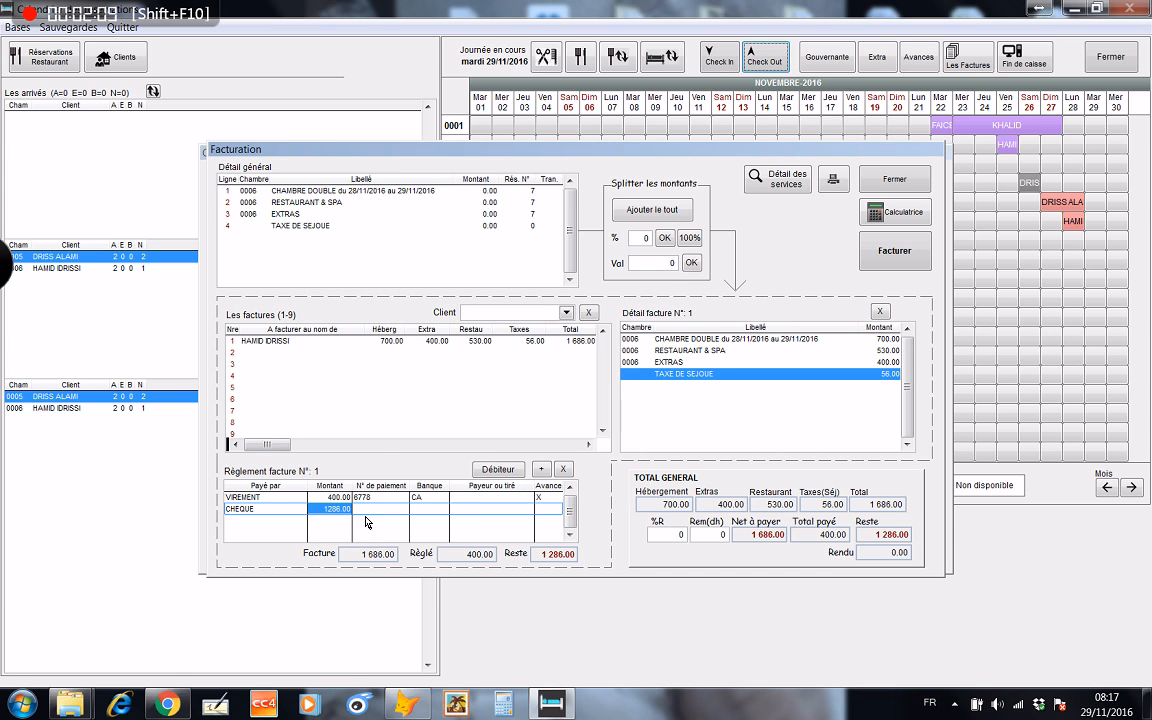
type("787676")
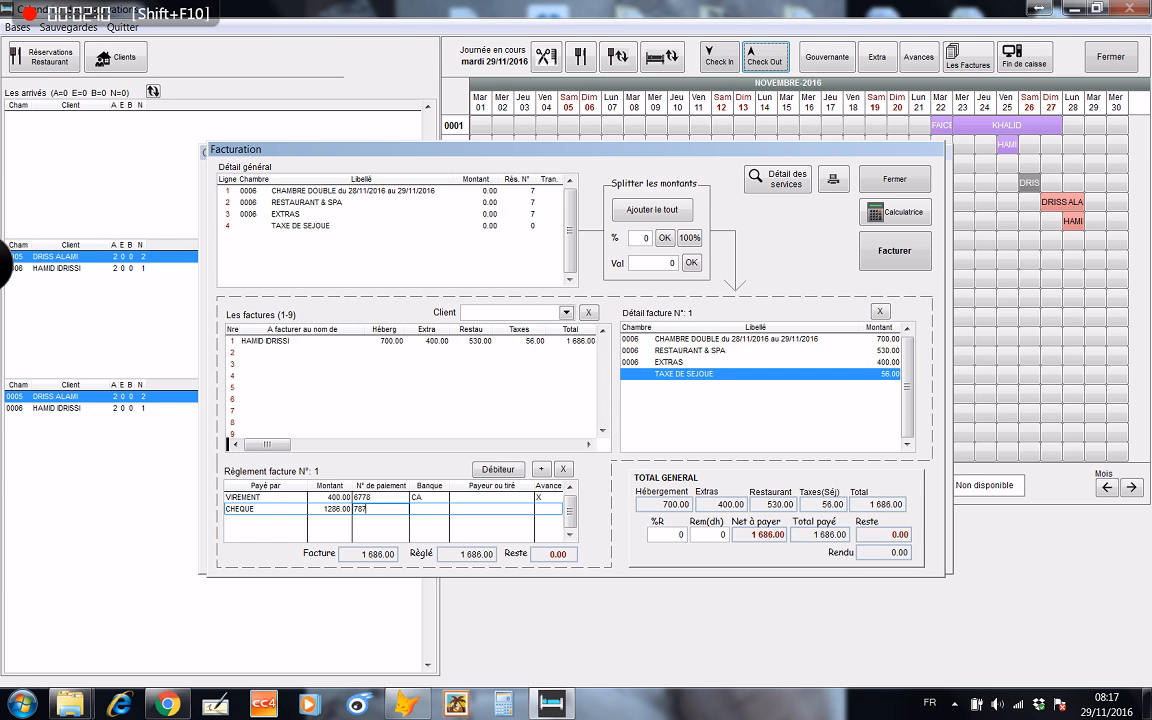
left_click(427, 510)
type("CA")
left_click(488, 510)
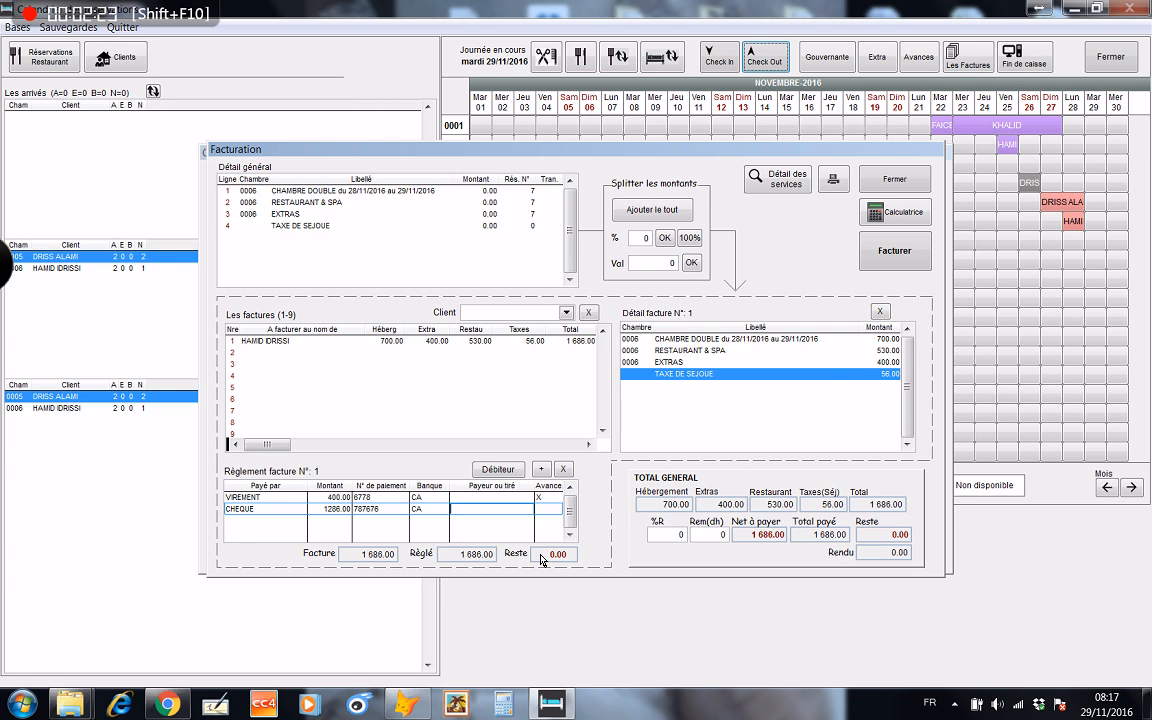
Step: Issue the invoice, print it with Microsoft XPS Document Writer to the desktop as RR, and close the invoicing and check-out windows
left_click(895, 250)
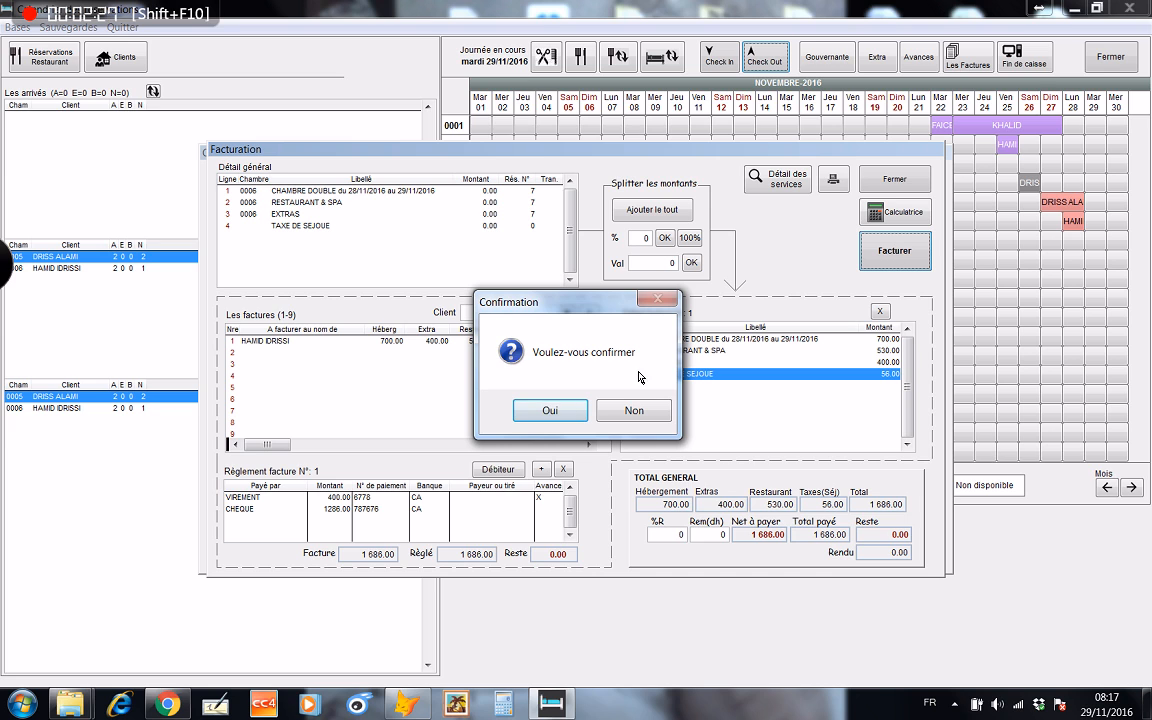
left_click(553, 412)
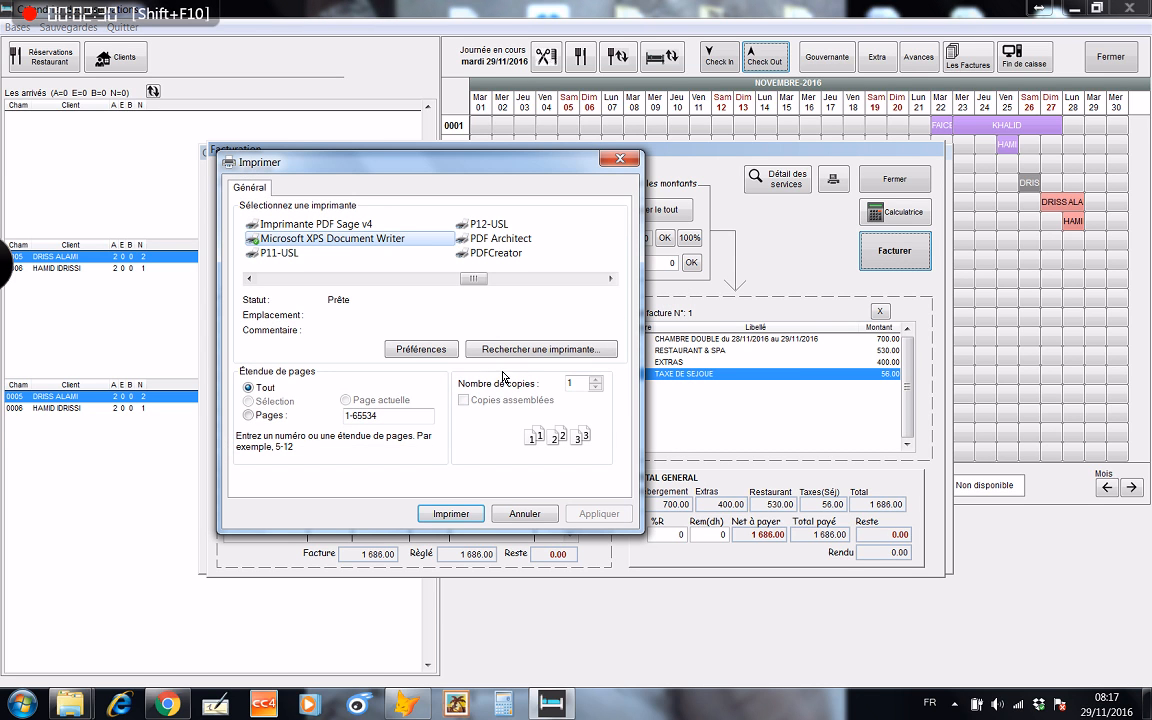
left_click(464, 514)
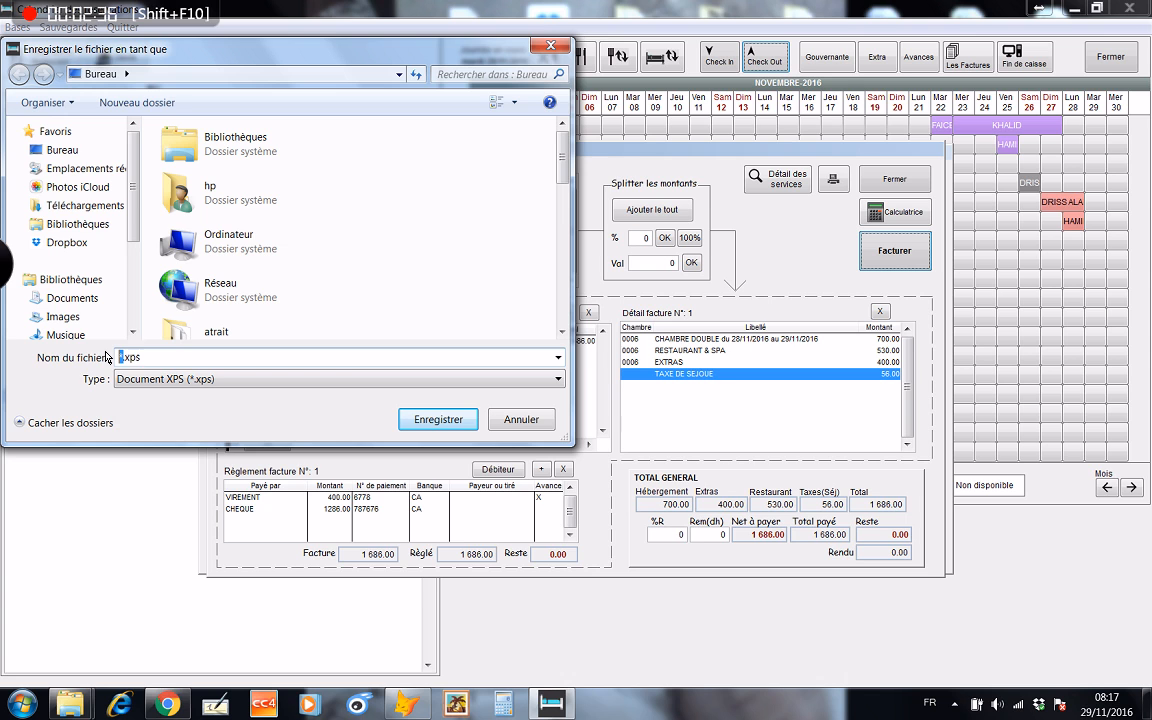
type("RR")
left_click(421, 421)
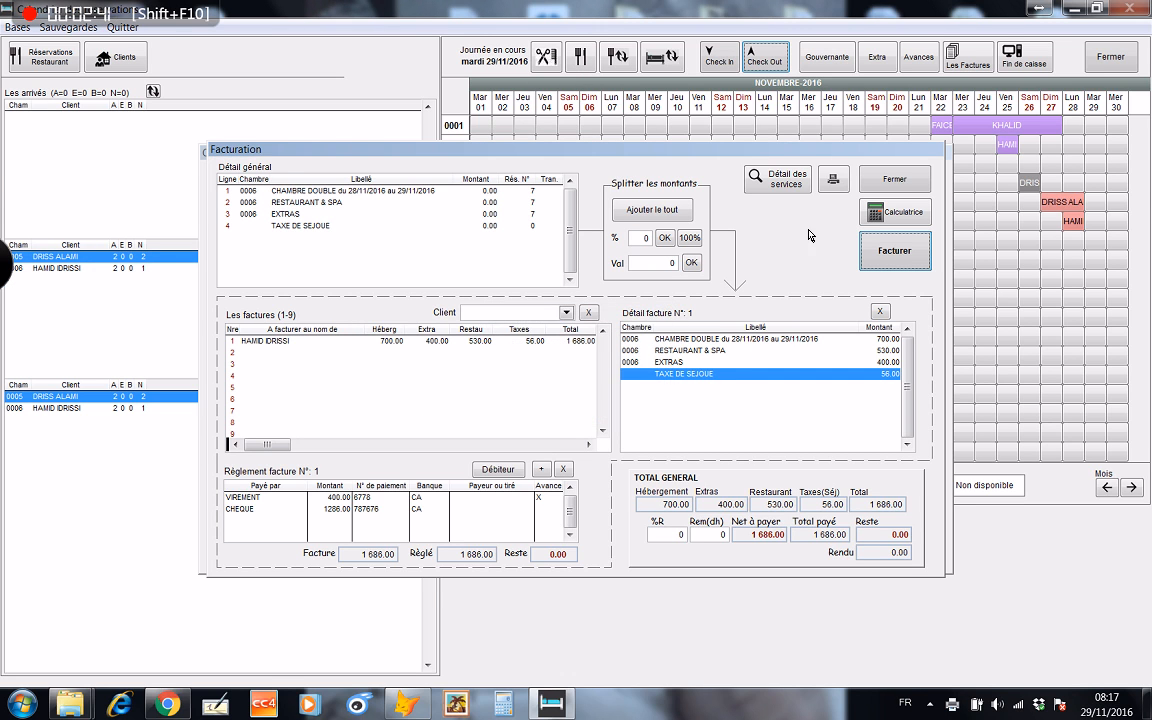
left_click(882, 180)
left_click(900, 185)
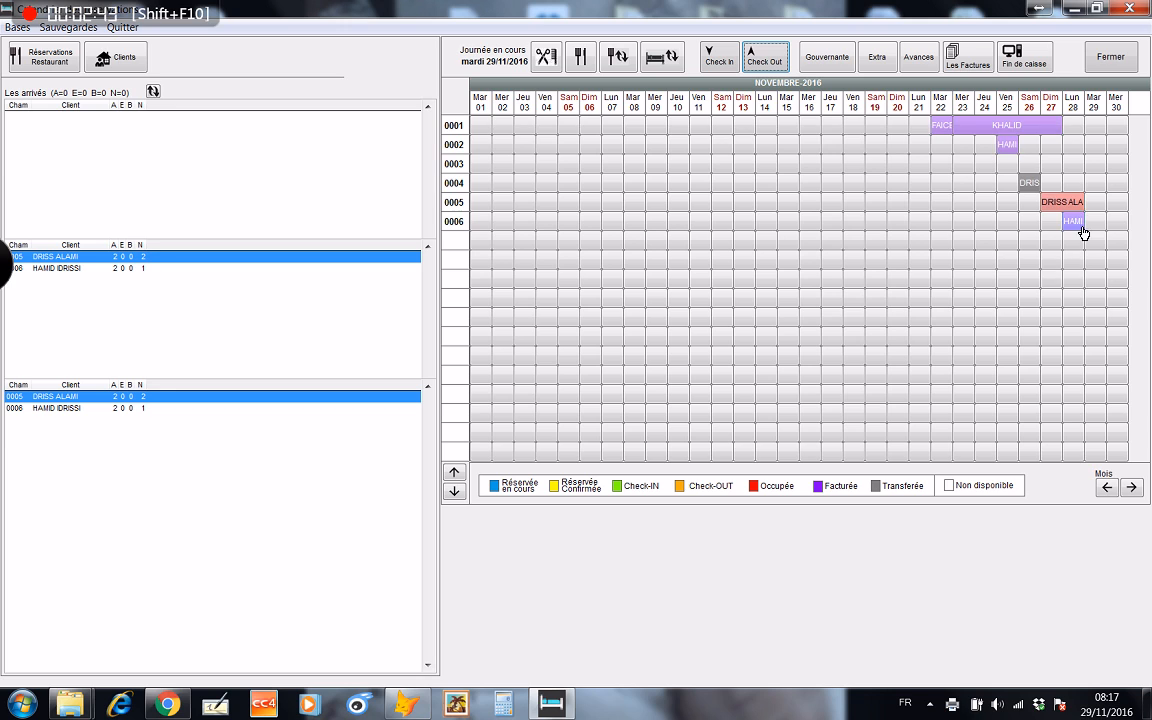
Step: Open RR.xps from the desktop and review the invoice's itemised charges, totals and payments
mouse_move(1072, 227)
left_click(1073, 8)
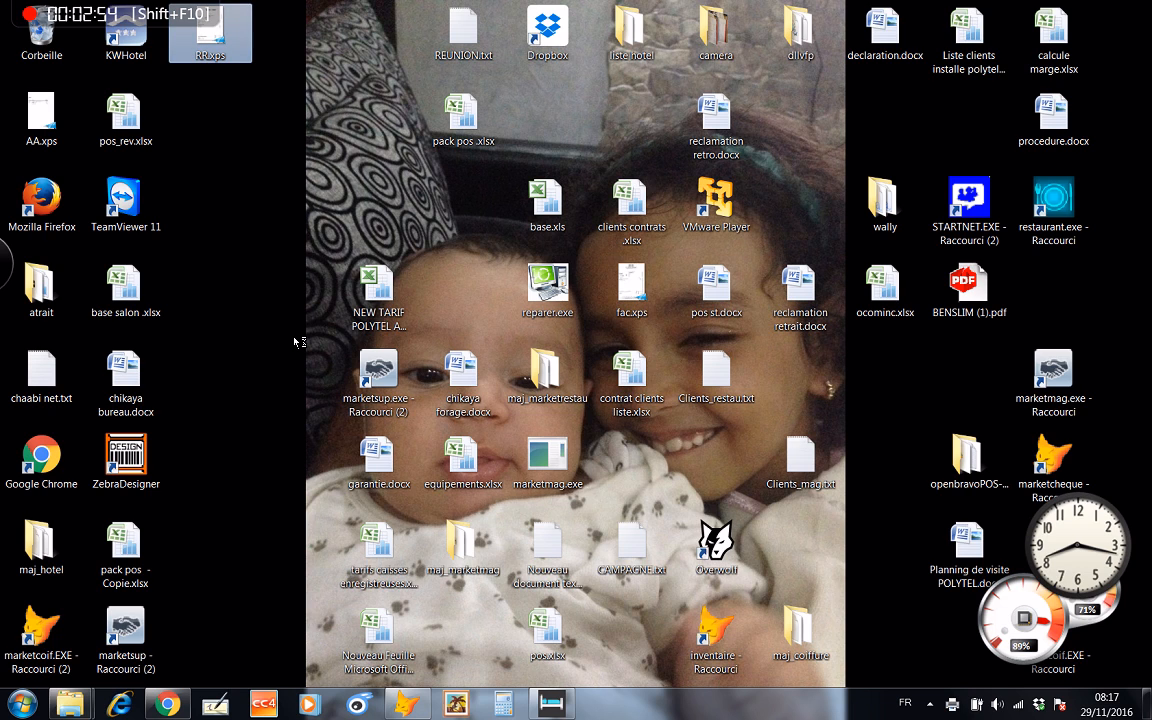
key("Return")
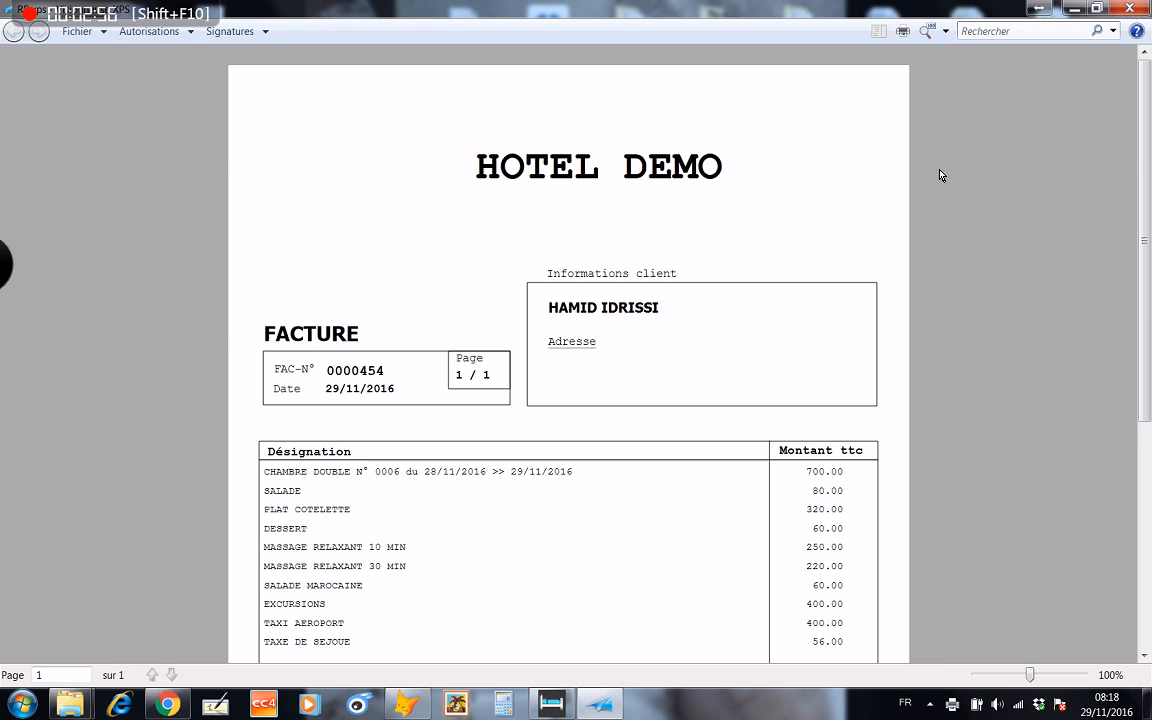
left_click_drag(1145, 165, 1150, 290)
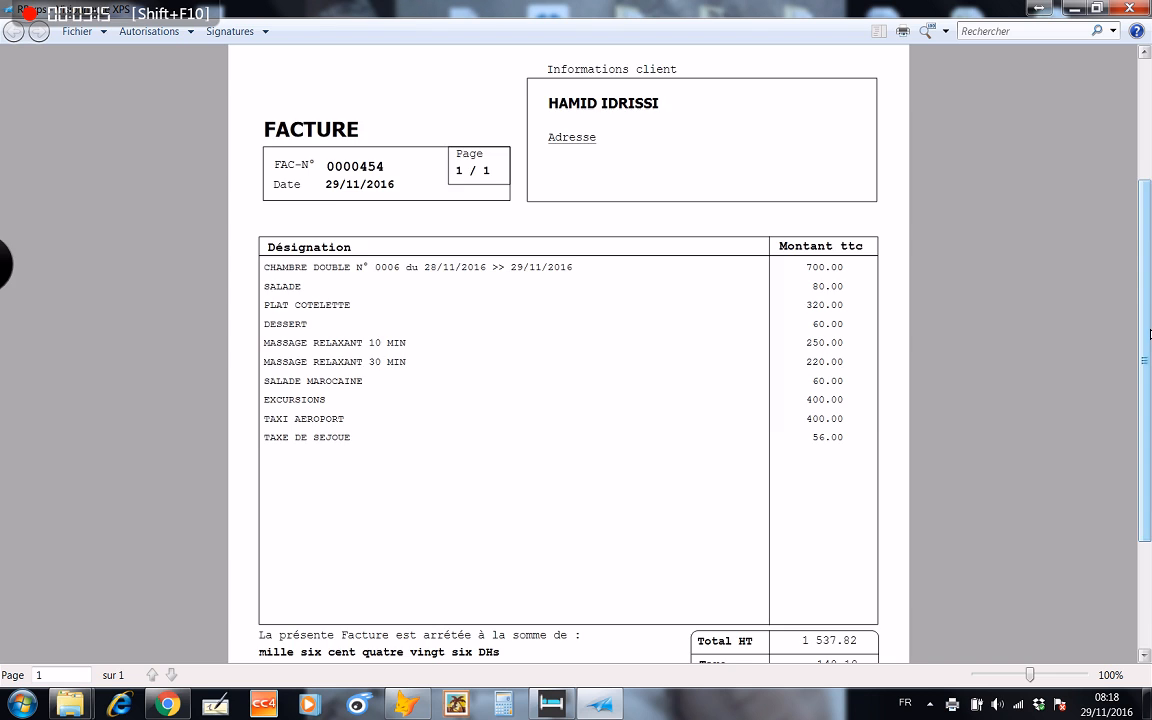
scroll(1137, 233, "up", 4)
scroll(1149, 489, "down", 4)
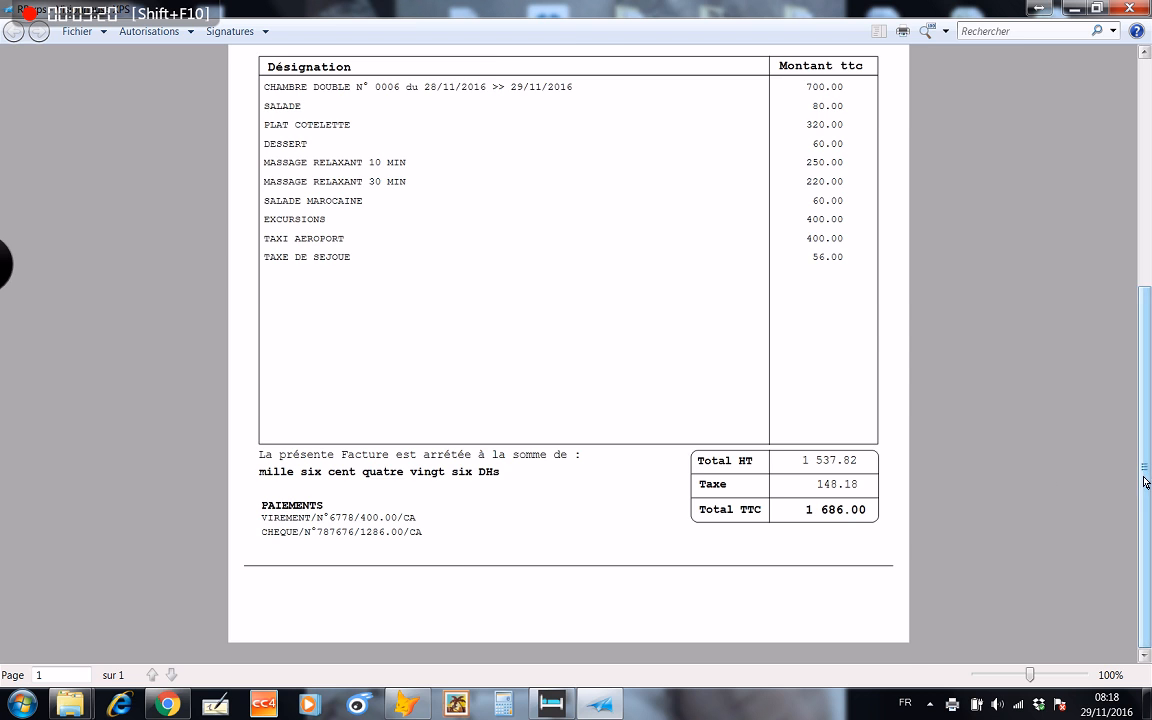
scroll(1028, 280, "up", 4)
Step: Minimize the XPS invoice and switch back to the hotel reservation calendar
left_click(1075, 10)
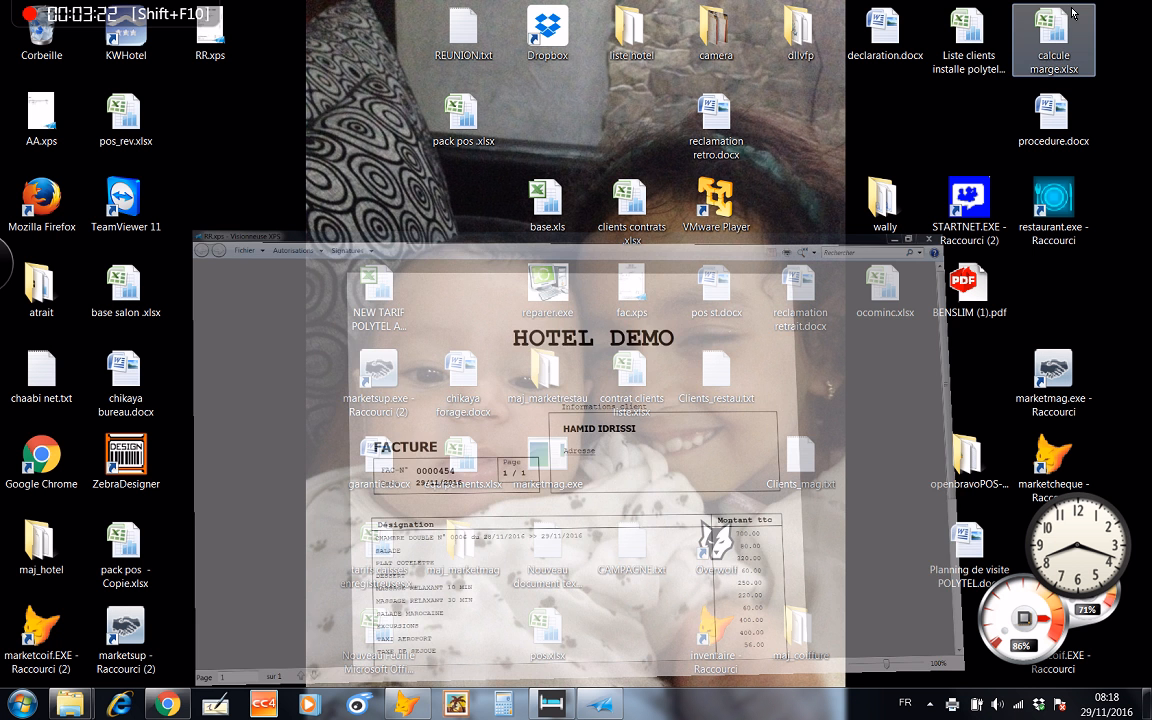
left_click(551, 704)
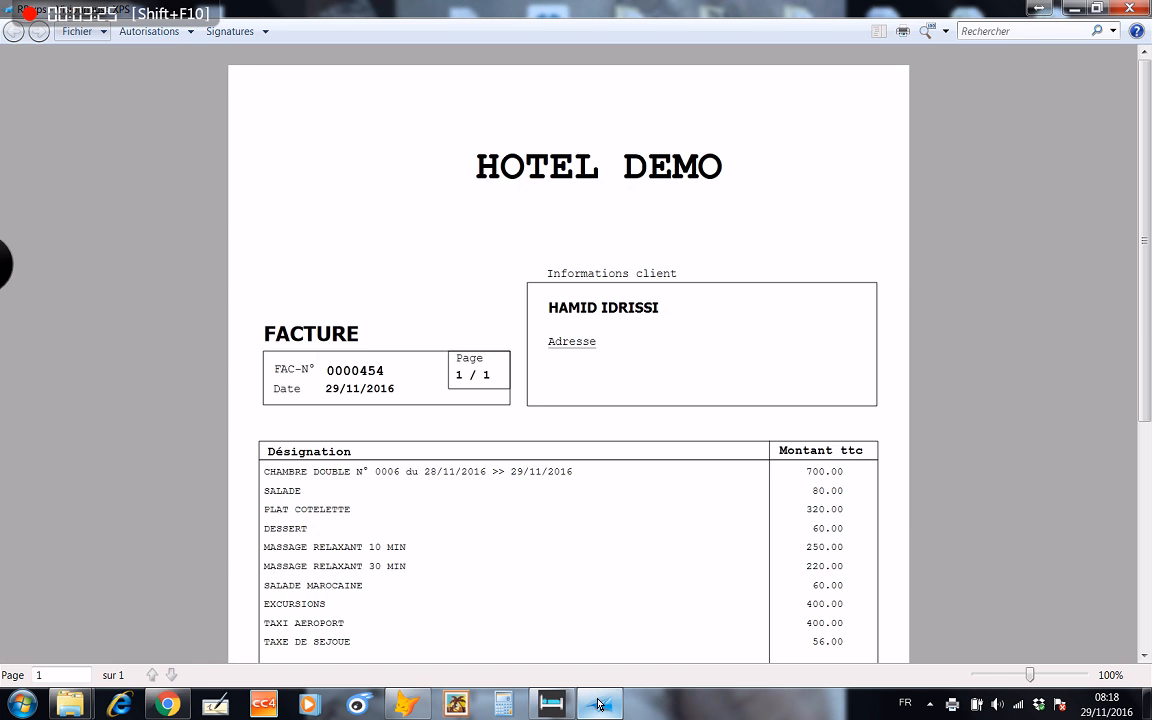
left_click(553, 710)
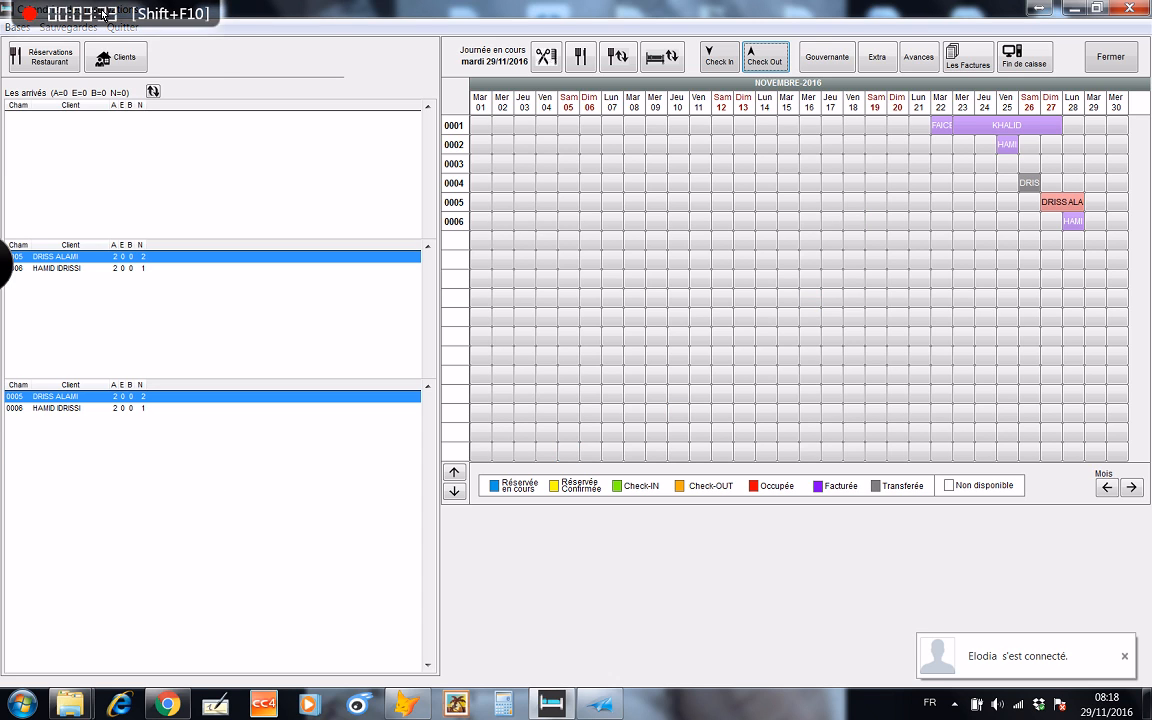
mouse_move(104, 15)
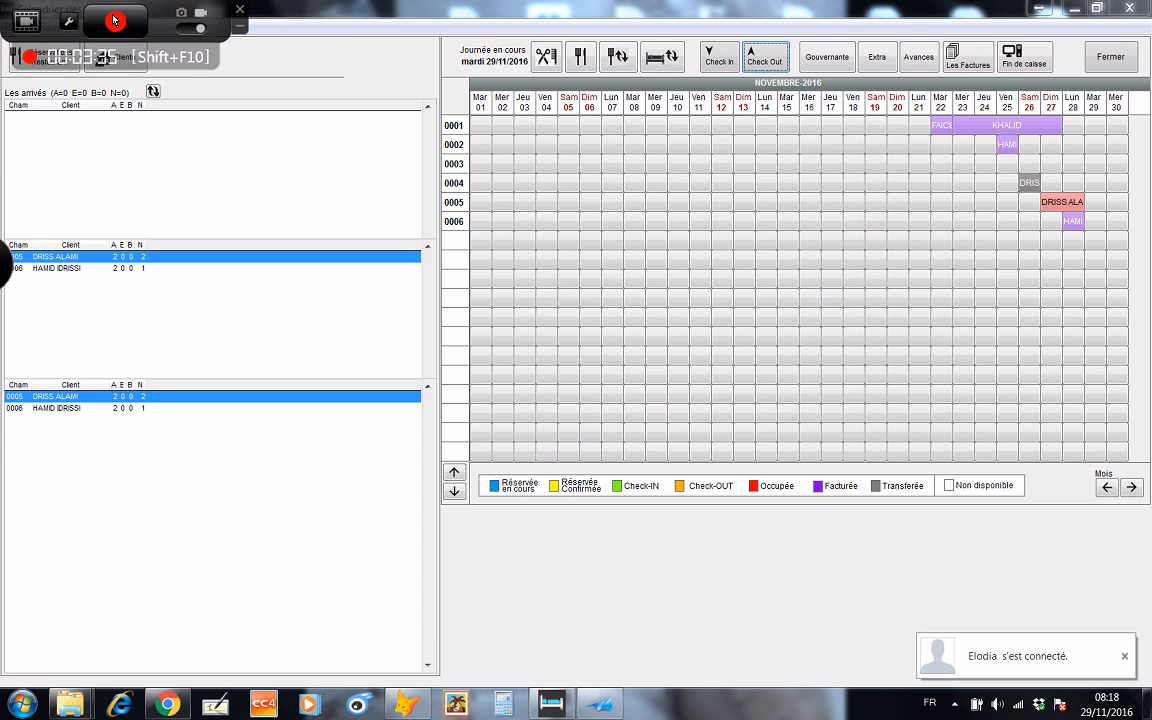